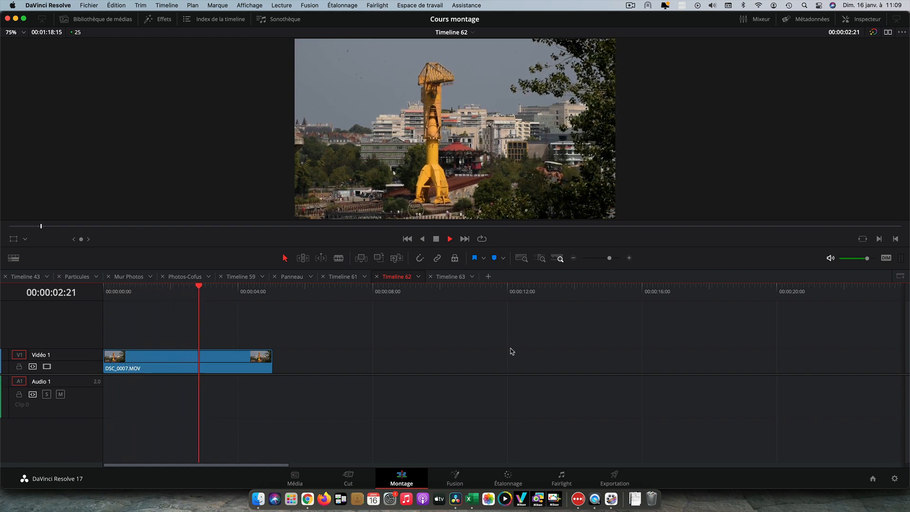
Convert the DSC_0007.MOV clip on the timeline into a new Fusion clip and open it on the Fusion page.
key("space")
left_click(179, 360)
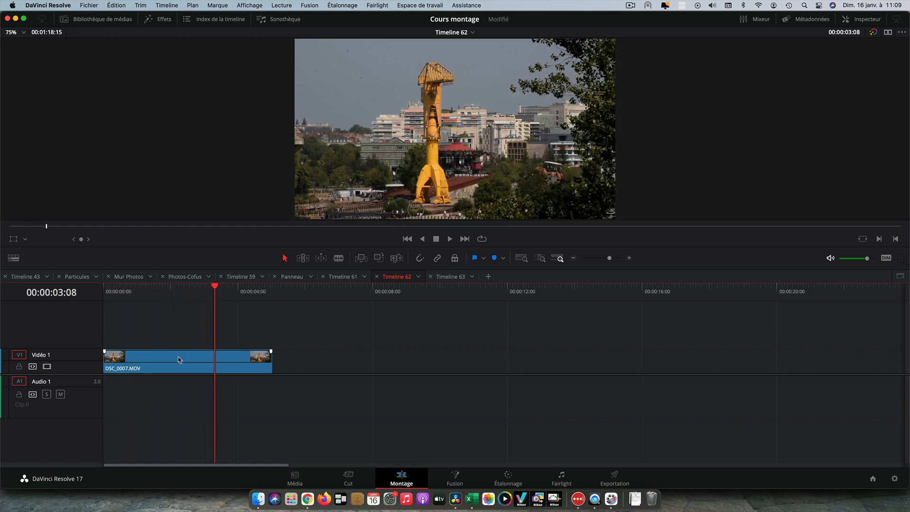
right_click(179, 359)
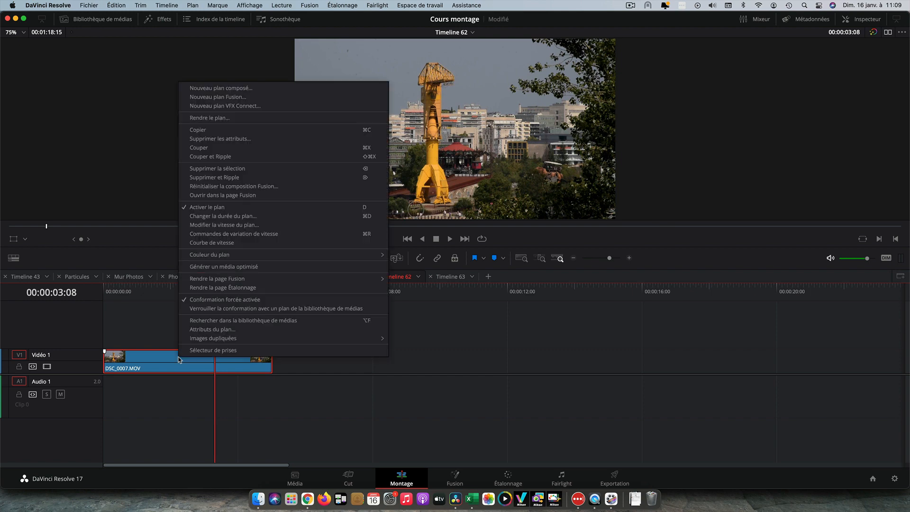
left_click(222, 97)
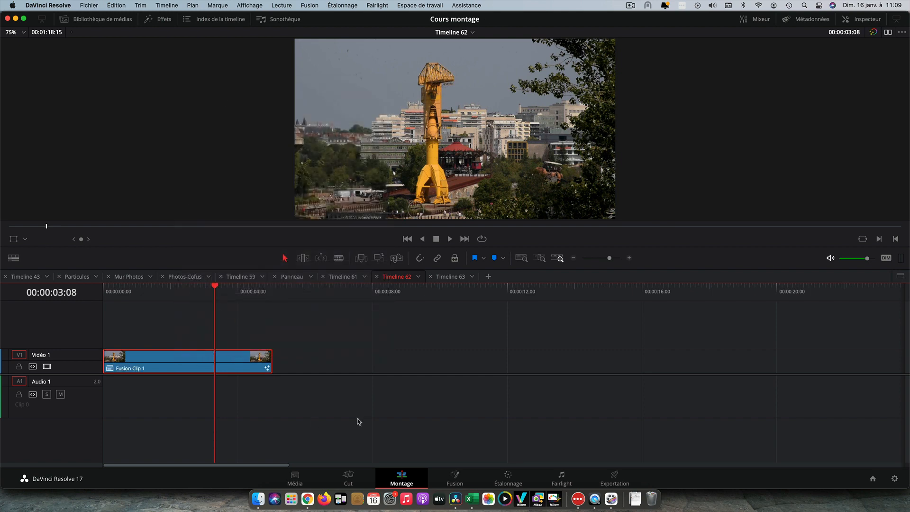
left_click(456, 479)
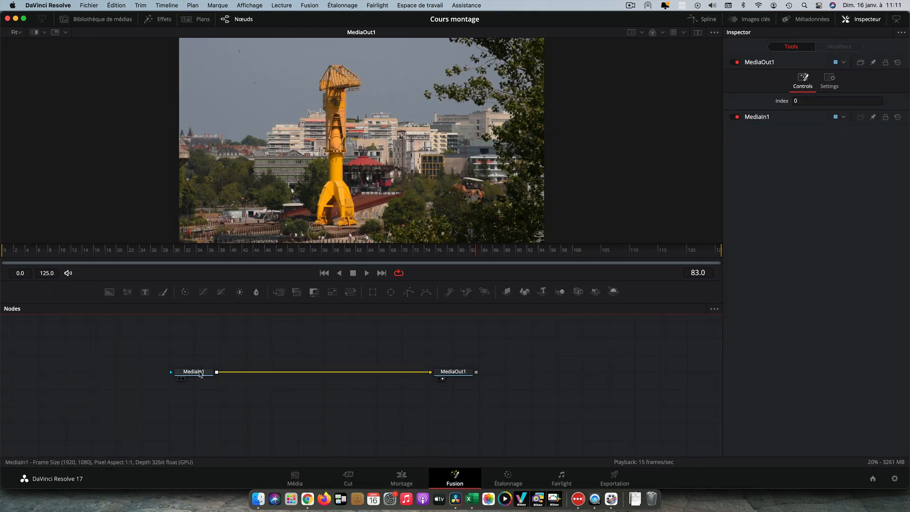
Rename the MediaIn1 node as "Vidéo dessous".
left_click(200, 374)
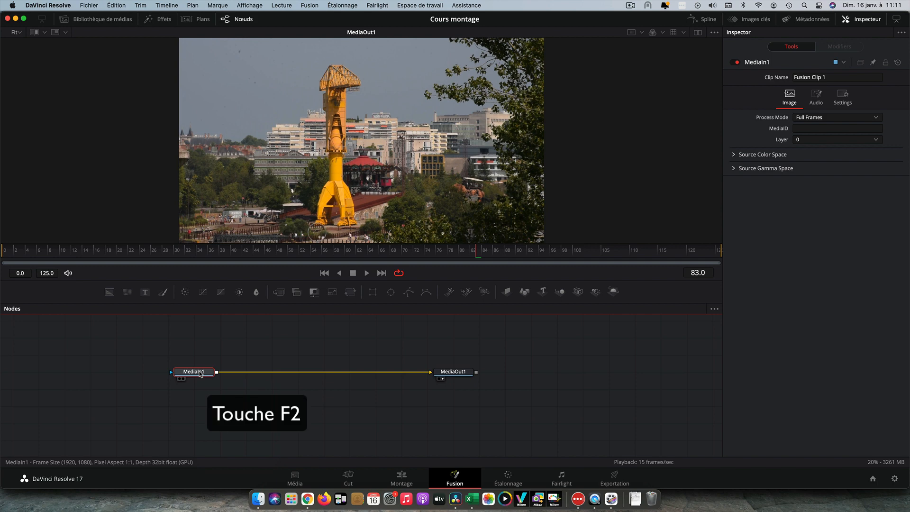
key("F2")
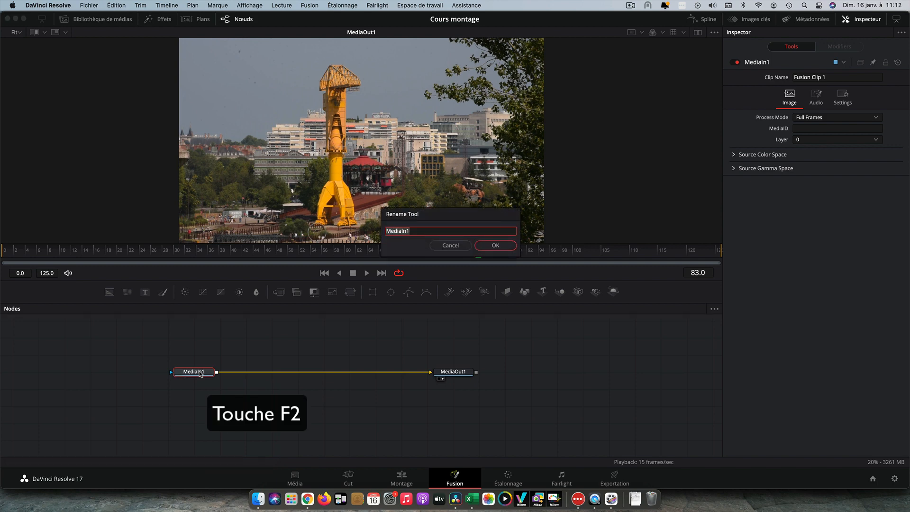
type("Vidéo dessous")
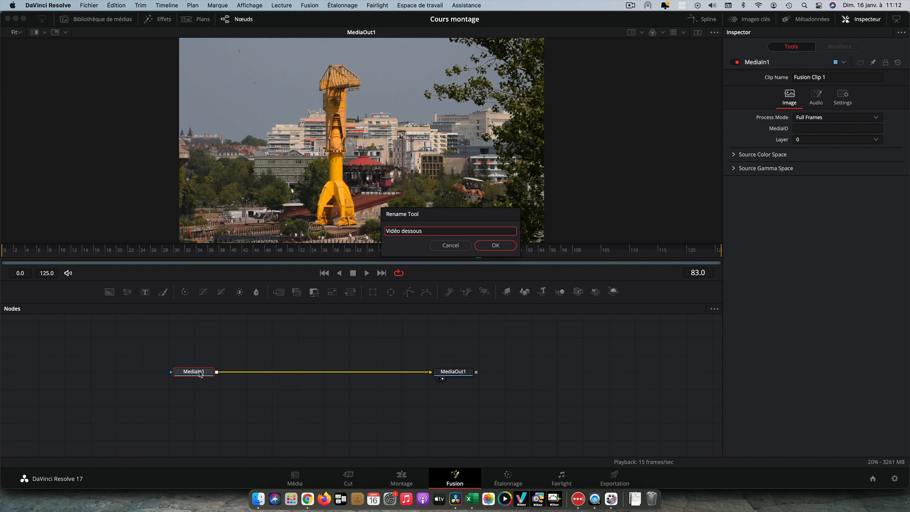
left_click(494, 247)
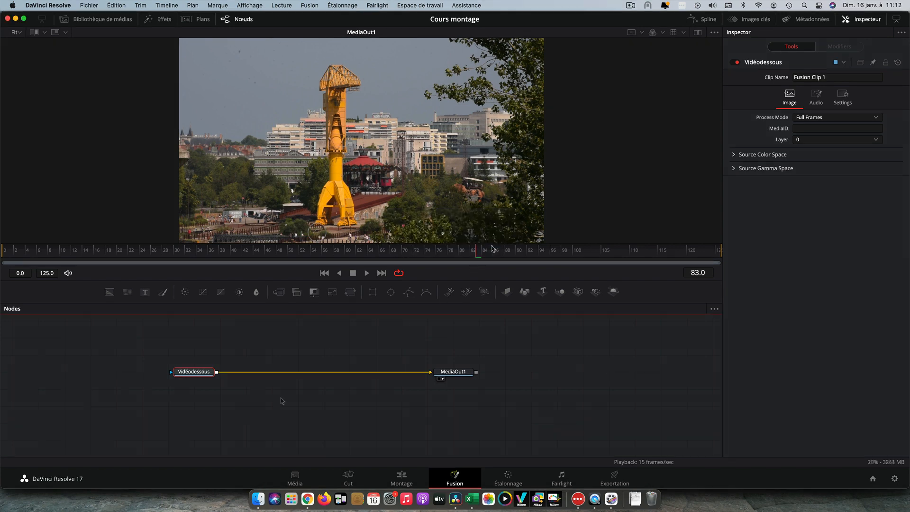
Add a Text node above the video node with the text "La grue jaune" and merge it over the video.
left_click(273, 346)
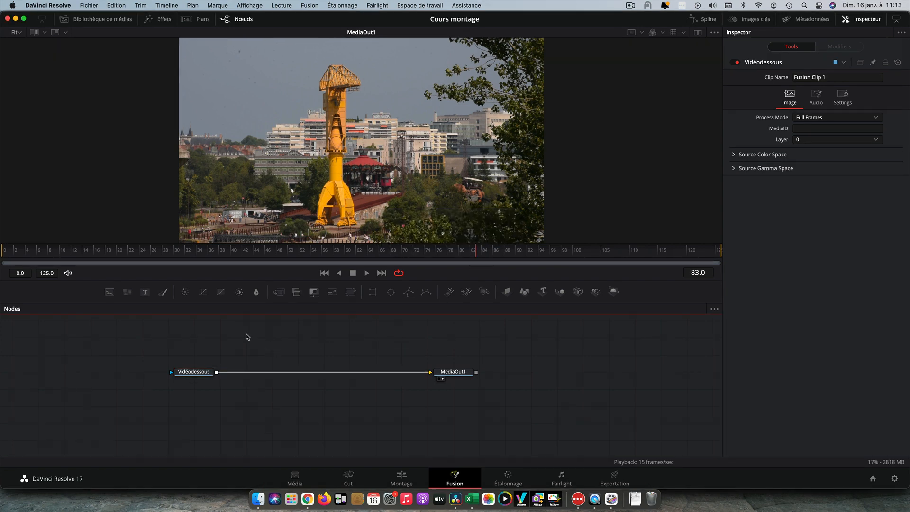
left_click(146, 294)
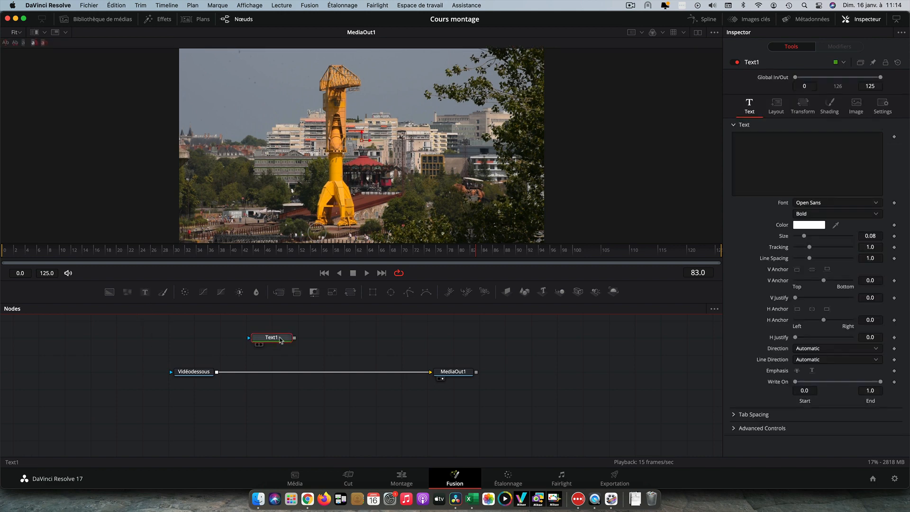
left_click_drag(274, 342, 197, 343)
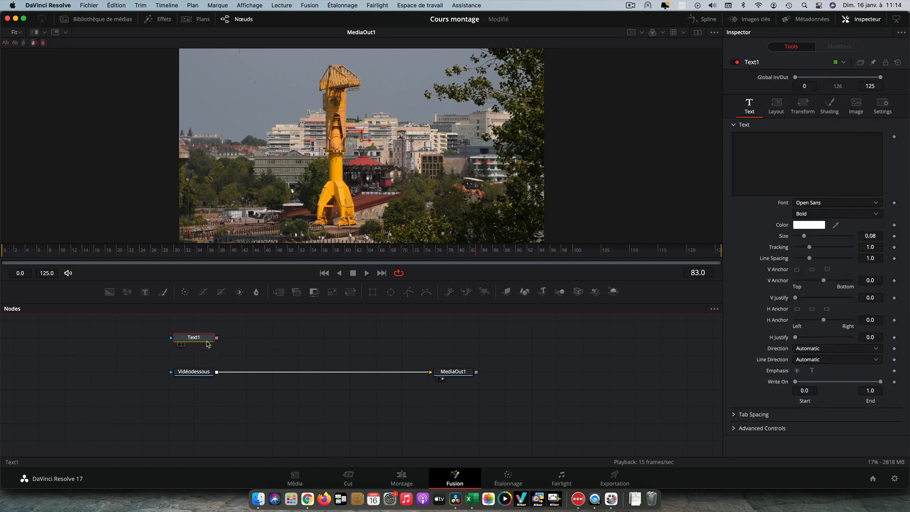
left_click(757, 155)
type("La grue jaune")
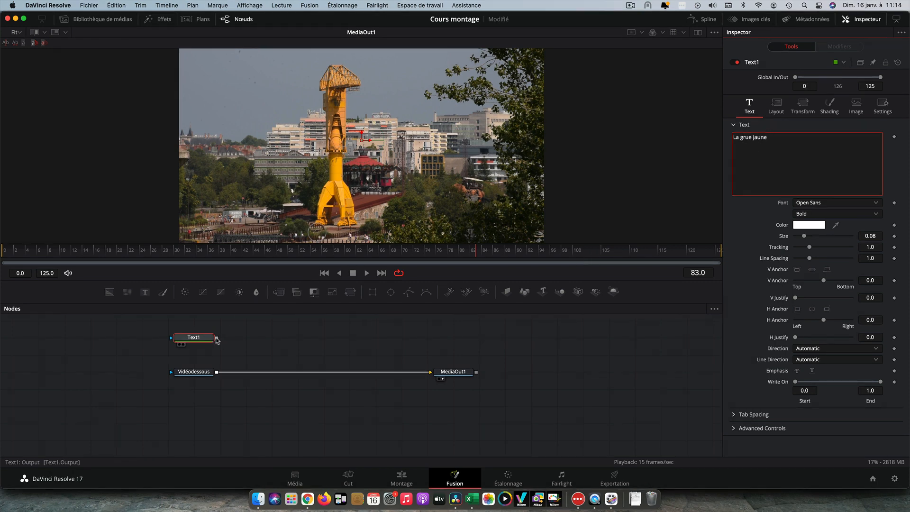
left_click_drag(216, 339, 217, 374)
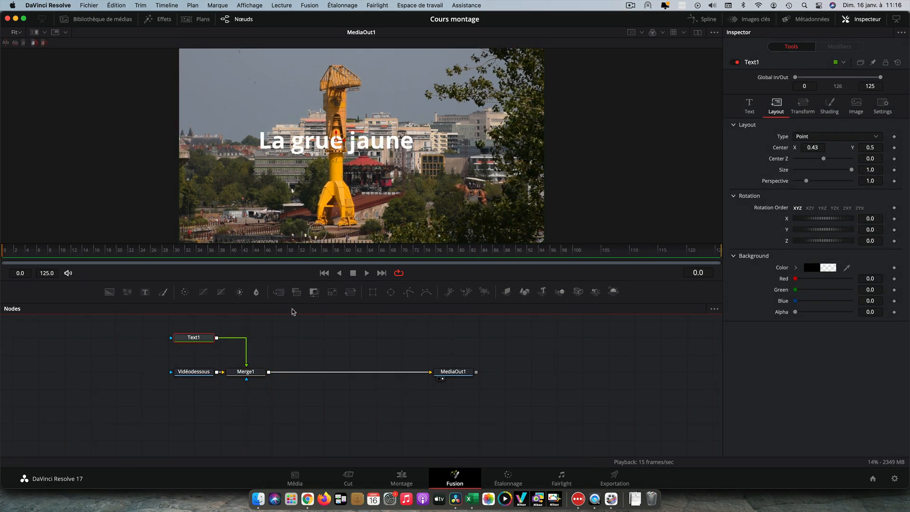
Keyframe the title's layout Center at X 0.689 on frame 70 and move it further left on frame 0.
left_click_drag(3, 255, 404, 258)
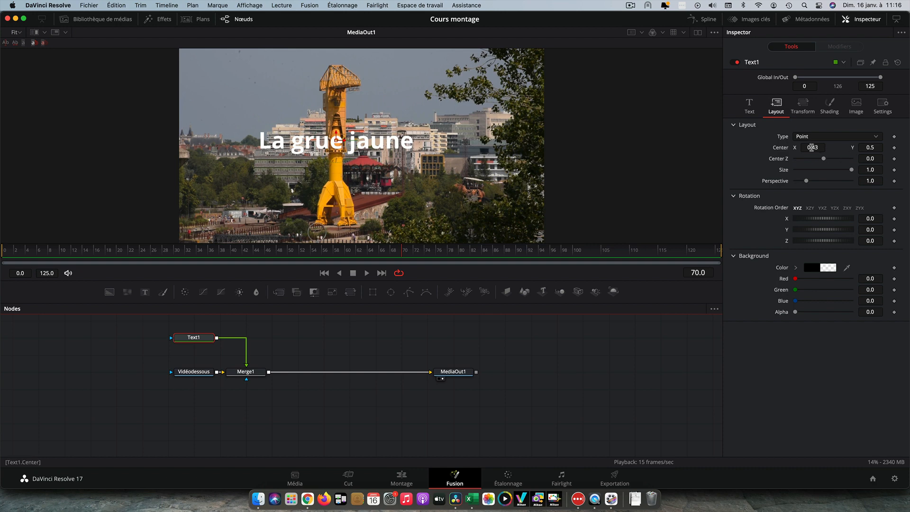
left_click_drag(814, 148, 867, 148)
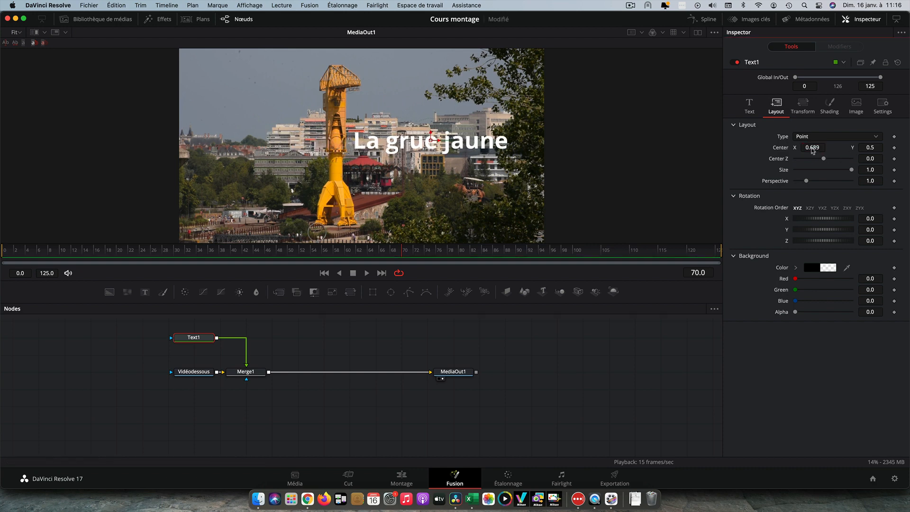
left_click(895, 148)
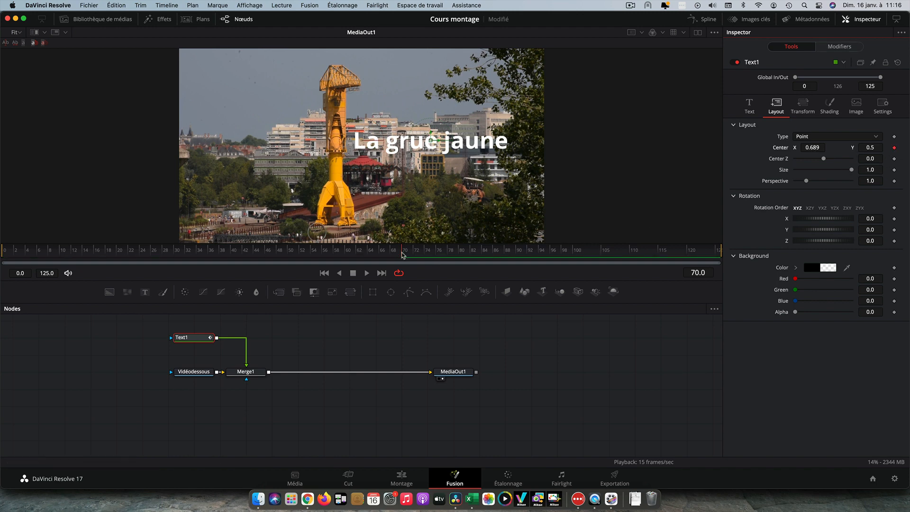
left_click_drag(403, 255, 2, 265)
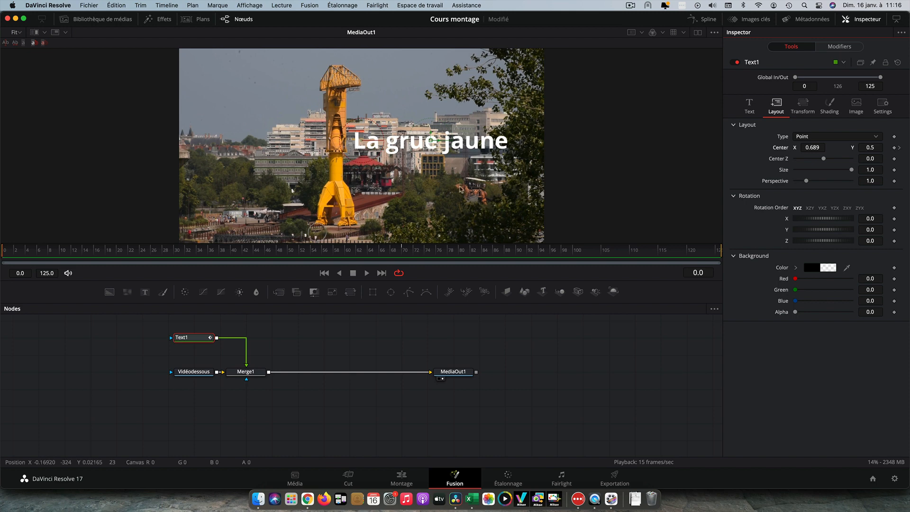
left_click_drag(813, 148, 415, 175)
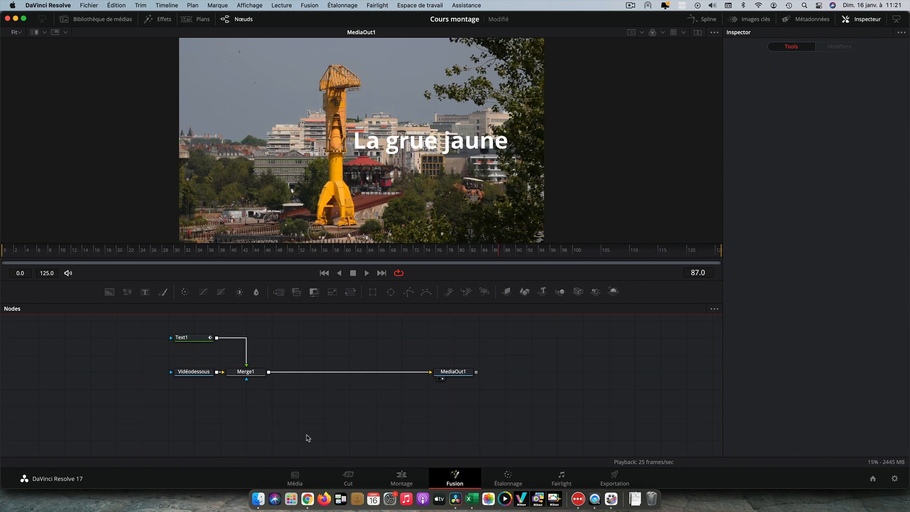
Paste an instance of the Vidéodessous node, place it below the original with a gap, and save the project.
left_click(192, 375)
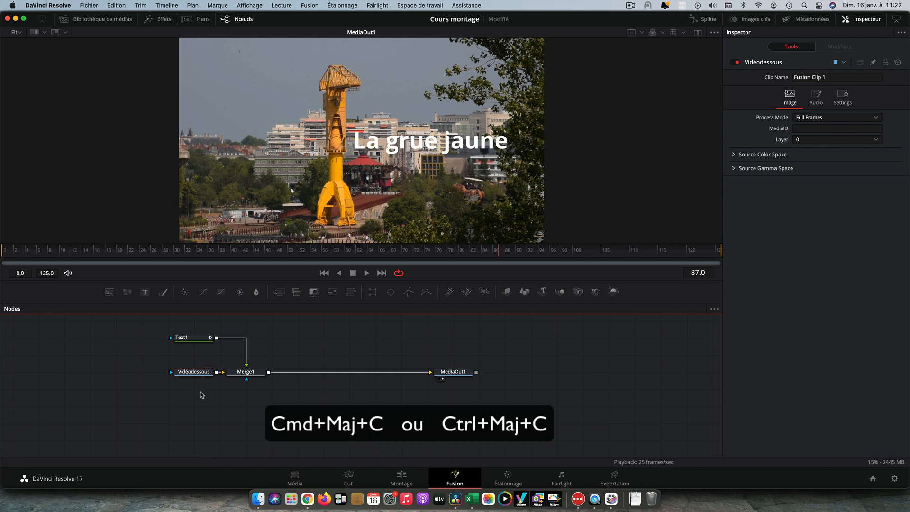
key("super+shift+v")
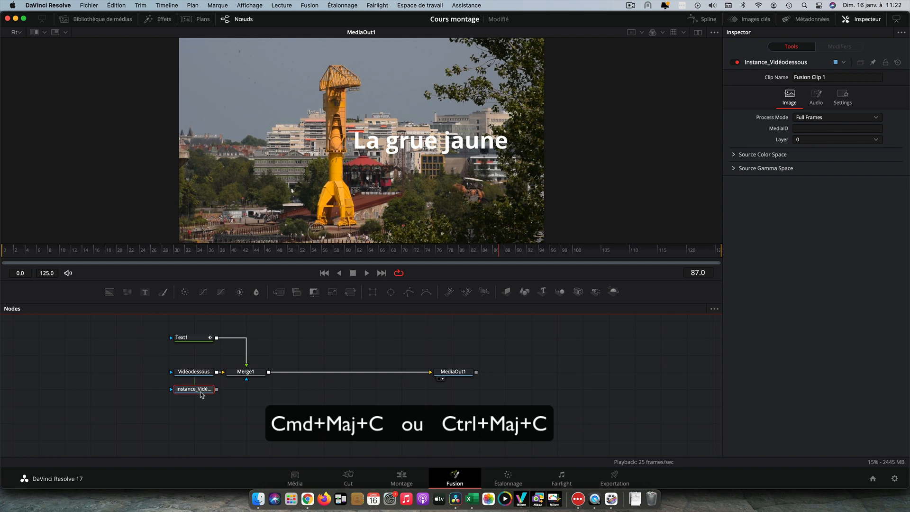
left_click_drag(201, 394, 203, 406)
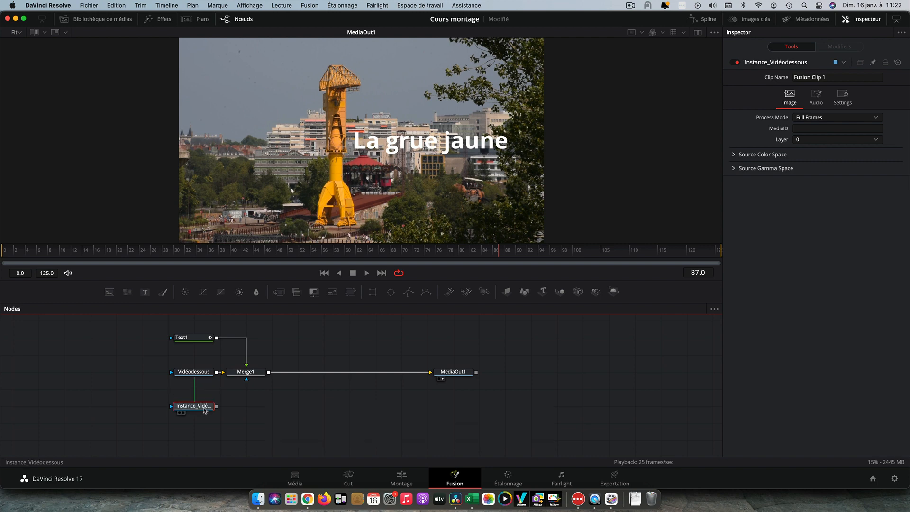
key("super+s")
Rename the instanced video node as "Vidéo dessus".
key("F2")
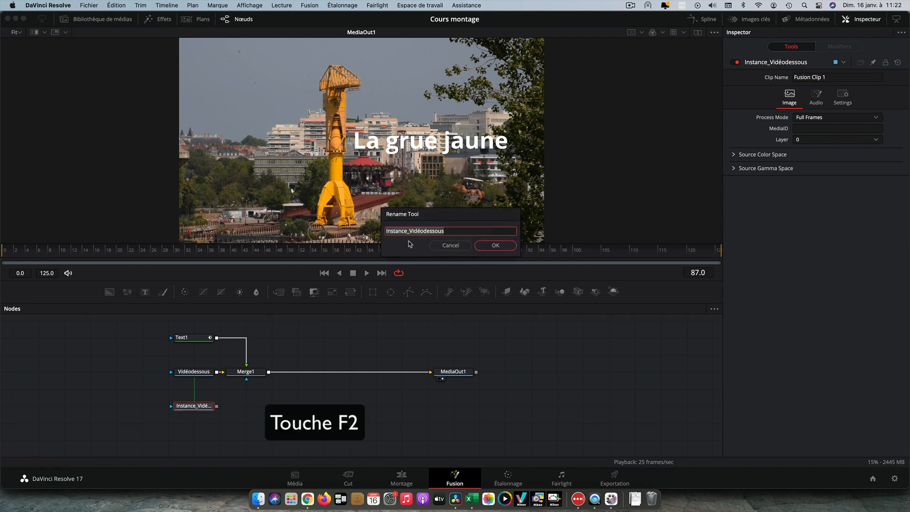
left_click(410, 231)
key("BackSpace")
key("BackSpace")
key("BackSpace")
key("BackSpace")
key("BackSpace")
key("BackSpace")
key("BackSpace")
key("BackSpace")
key("BackSpace")
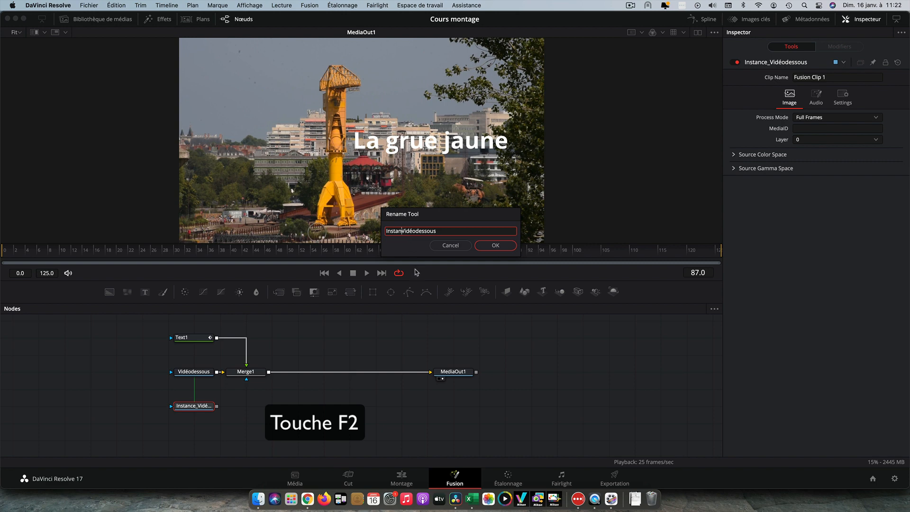
left_click(401, 231)
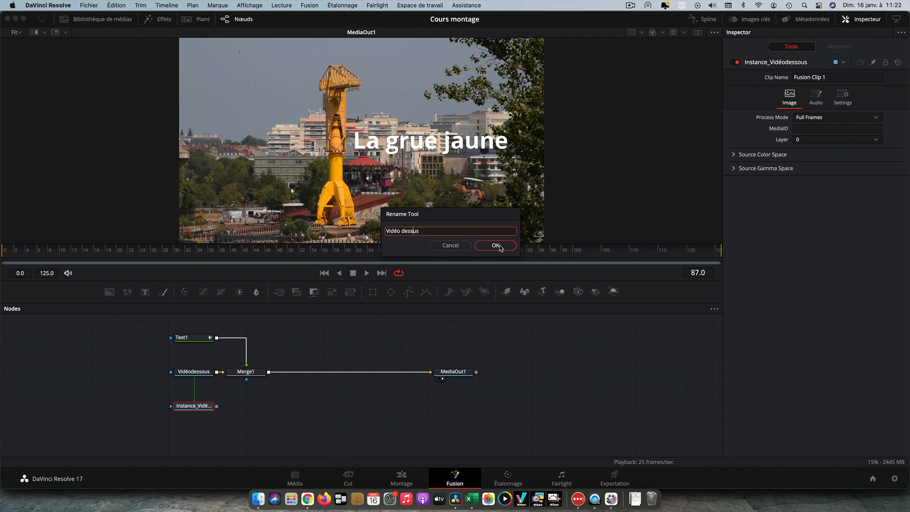
left_click(496, 245)
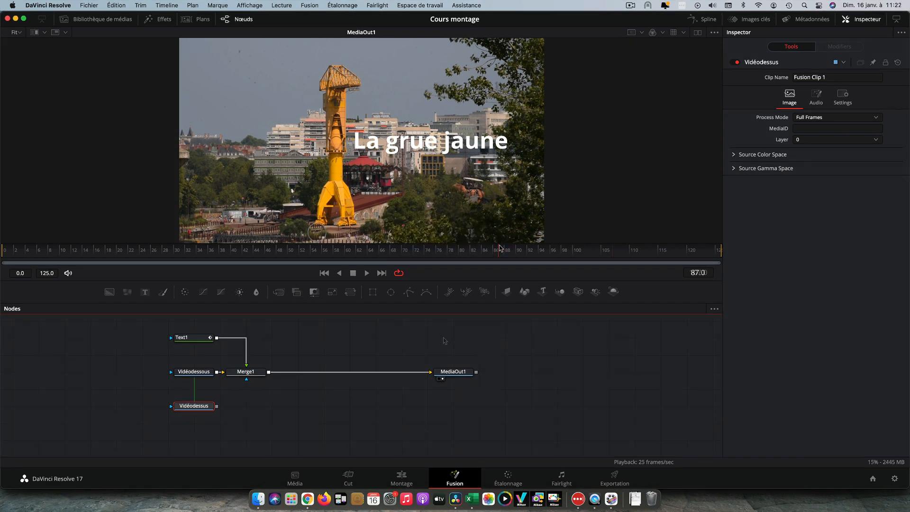
At frame 50, attach a Polygon mask below the Vidéodessus node and merge that node over the output of Merge1.
key("space")
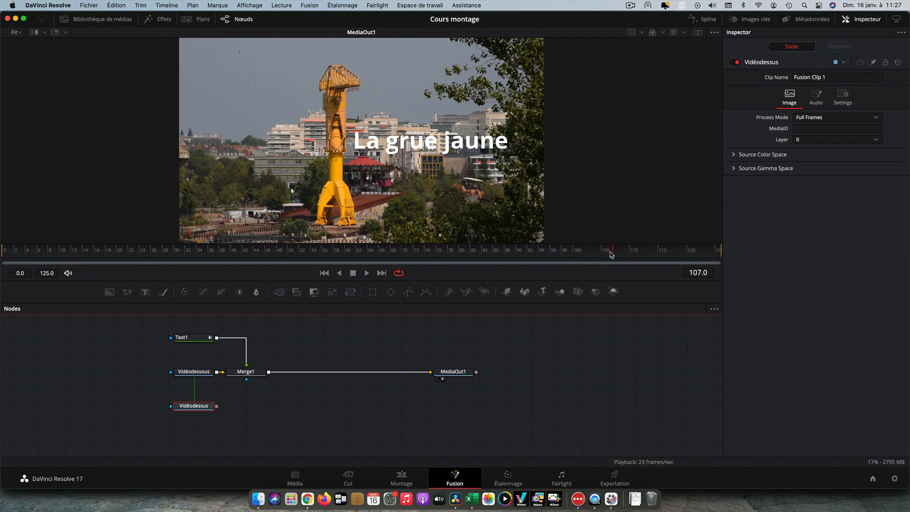
left_click_drag(613, 254, 291, 259)
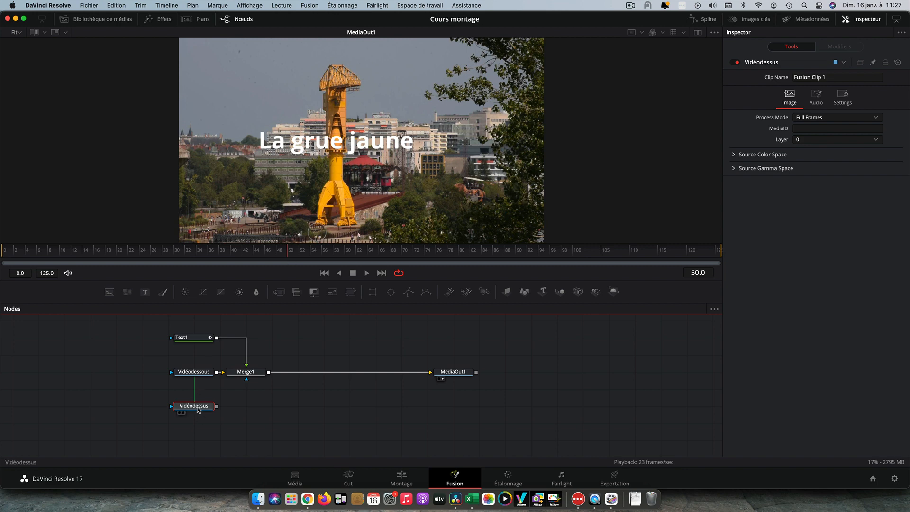
left_click(409, 293)
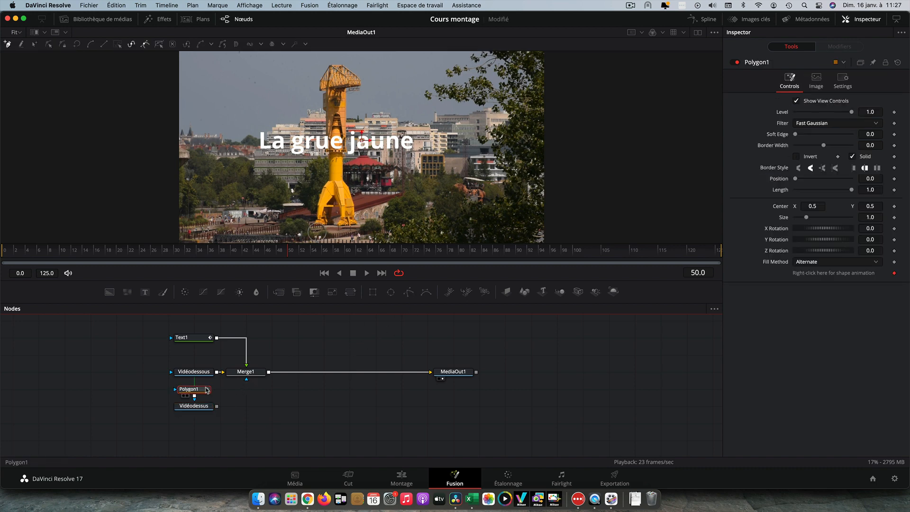
left_click_drag(204, 391, 203, 442)
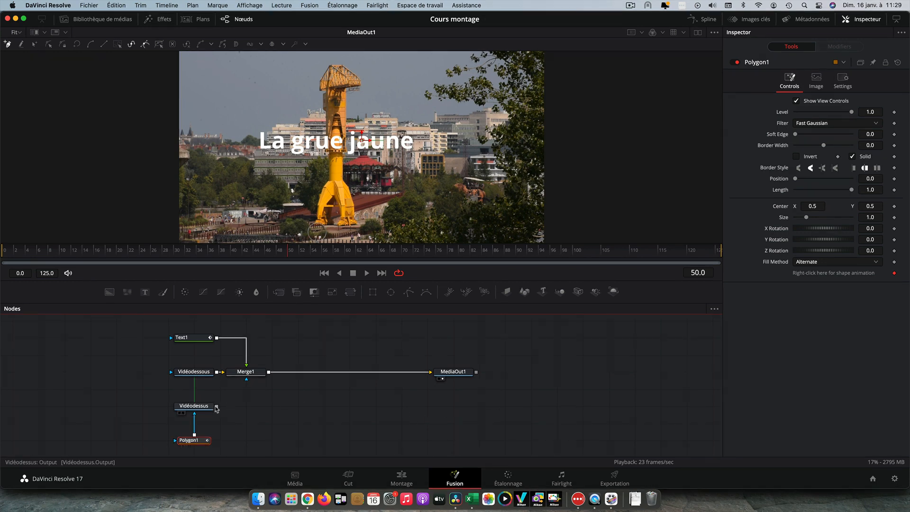
left_click_drag(217, 407, 269, 374)
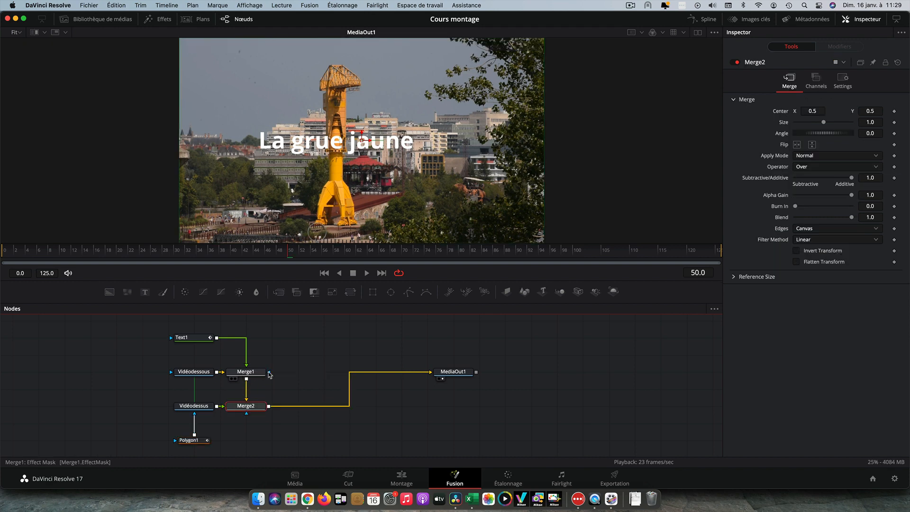
At frame 50, draw a closed four-sided Polygon1 mask around the crane section crossing the title and save the project.
left_click(192, 441)
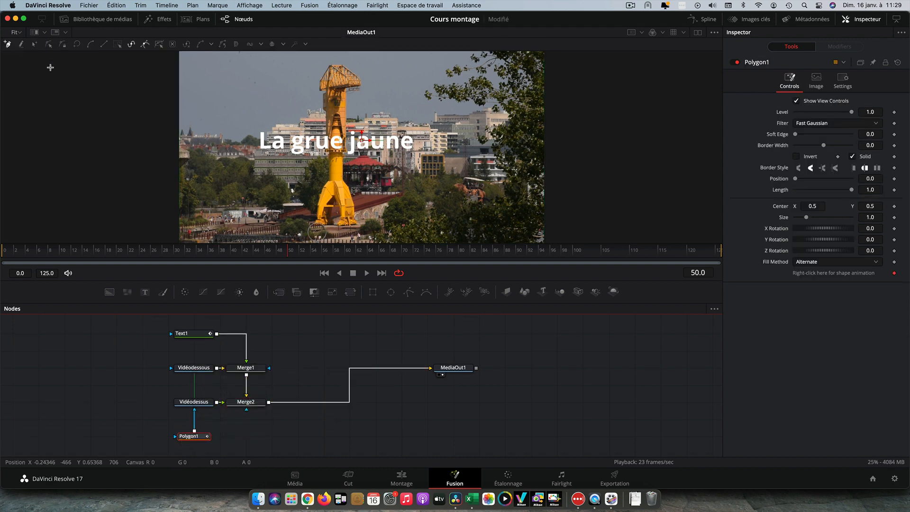
left_click(18, 32)
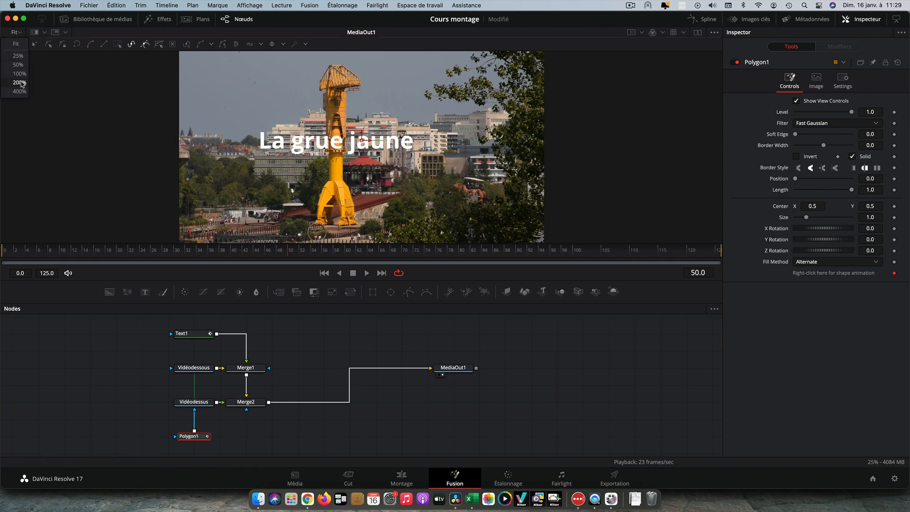
left_click(22, 84)
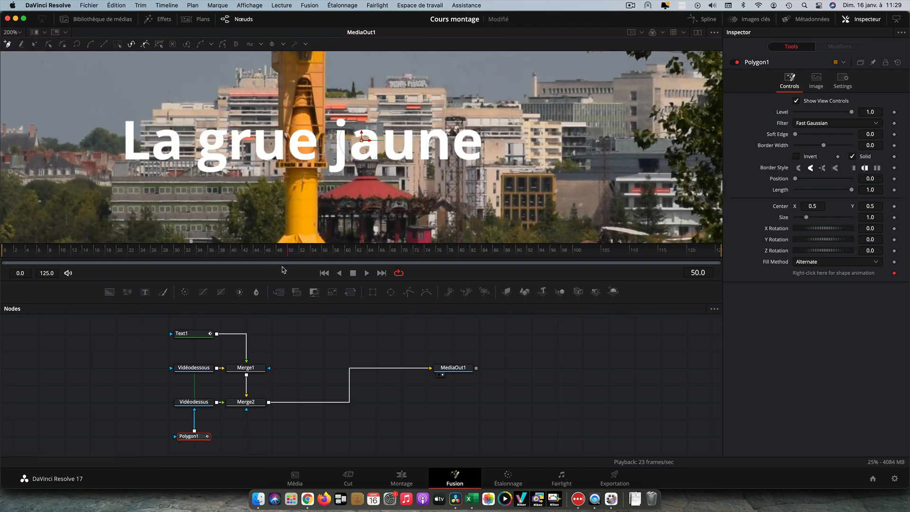
left_click_drag(282, 280, 282, 304)
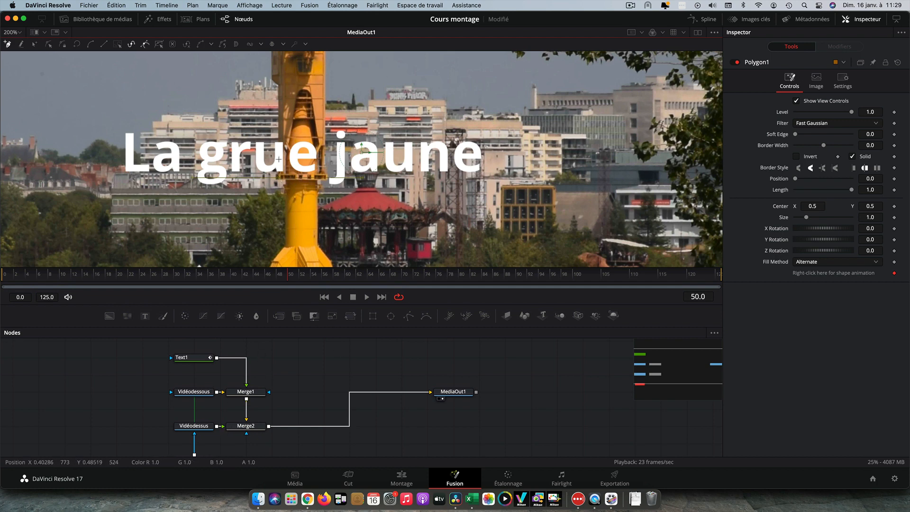
left_click(278, 159)
left_click(279, 134)
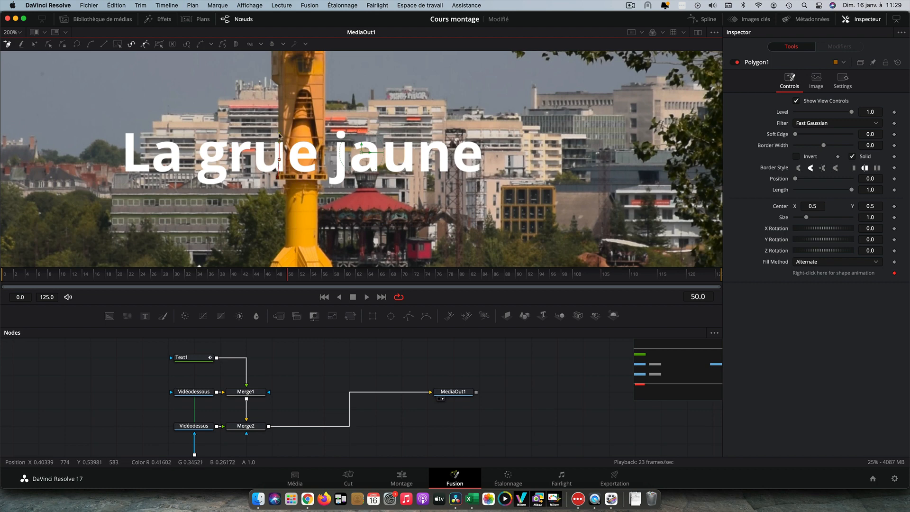
left_click(323, 133)
left_click(324, 171)
left_click(280, 180)
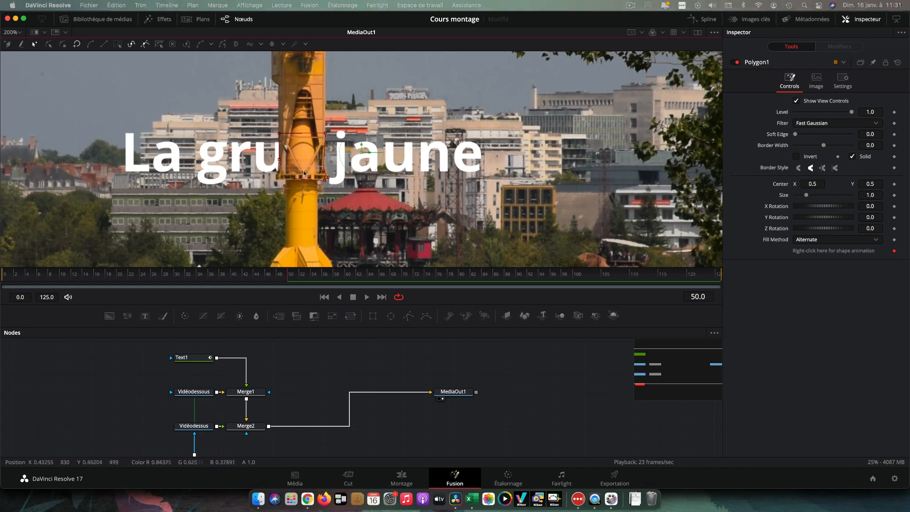
key("super+s")
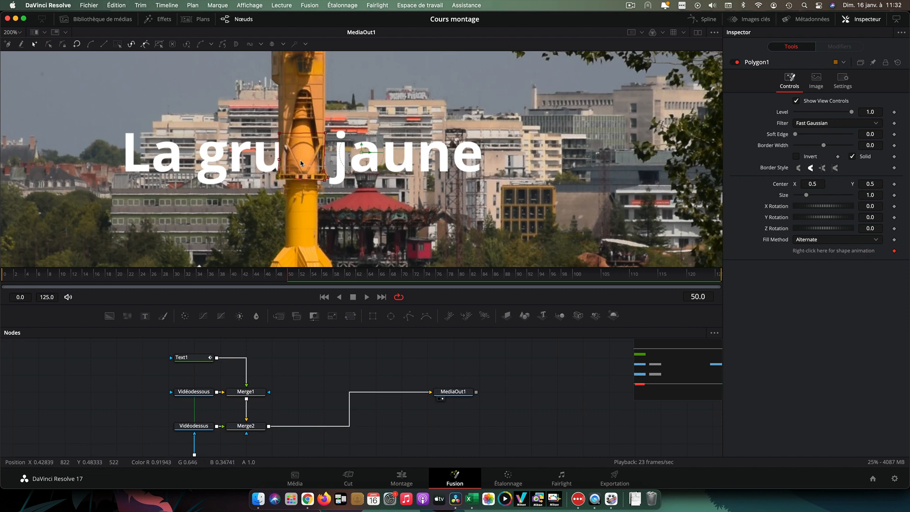
Play the title animation from the first frame to check that it passes behind the crane.
left_click(325, 296)
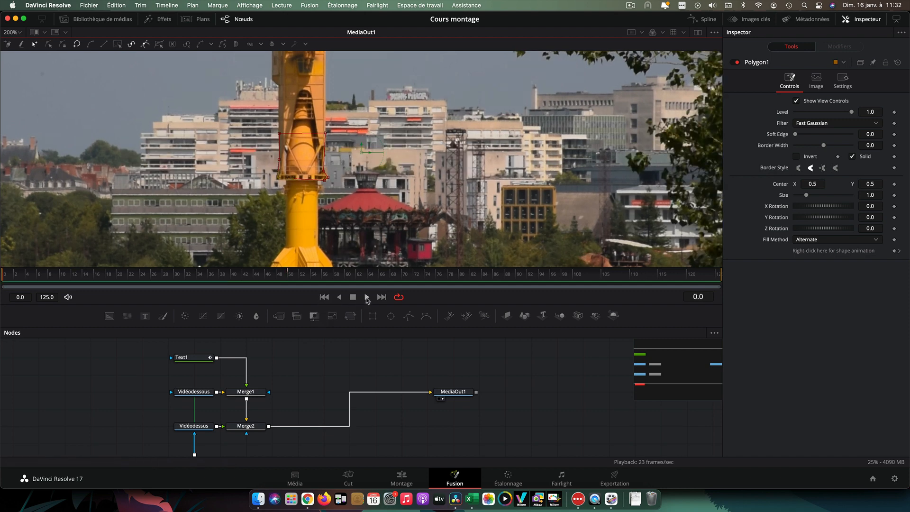
left_click(367, 297)
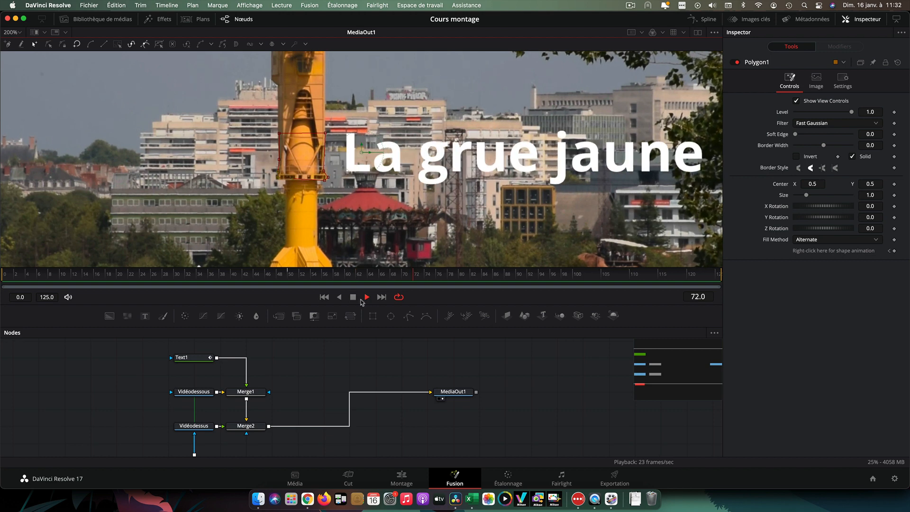
left_click(353, 298)
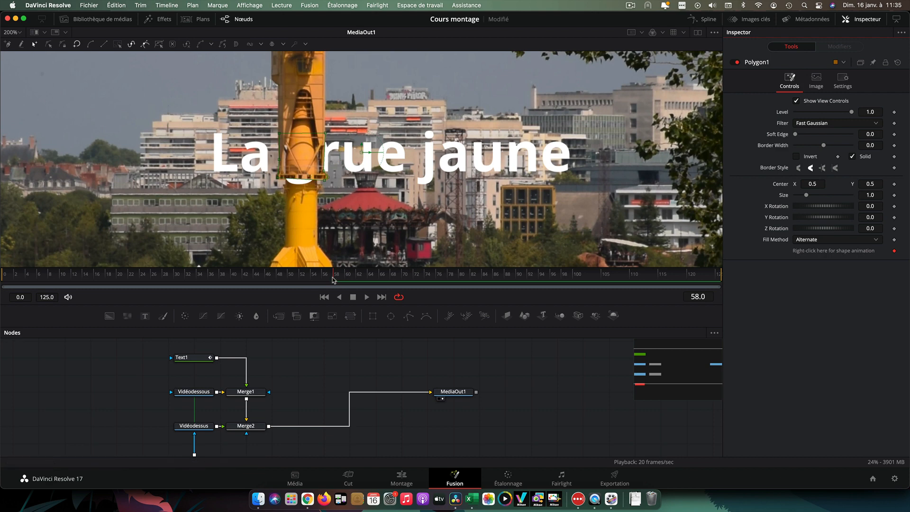
Step back from frame 58 to 55, jump to the mask's next keyframe, and return to frame 50 to inspect the mask.
key("Left")
key("Left")
key("Left")
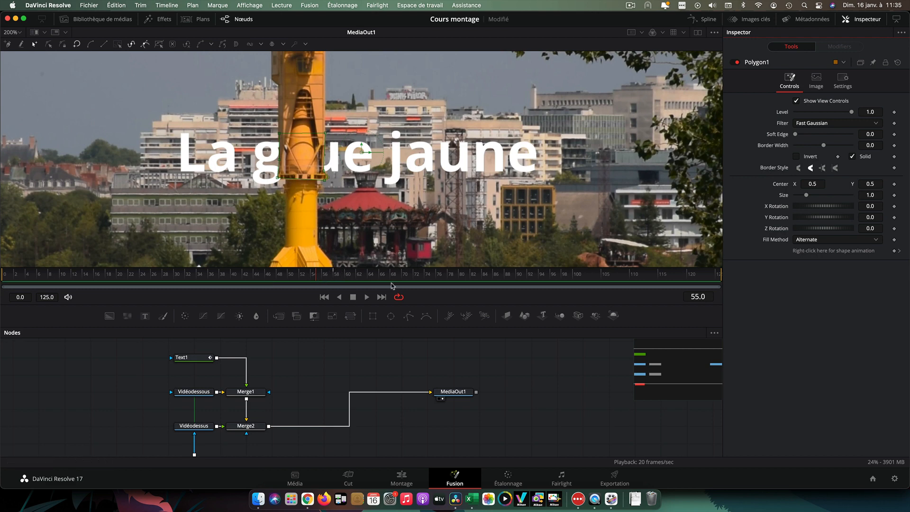
left_click(900, 252)
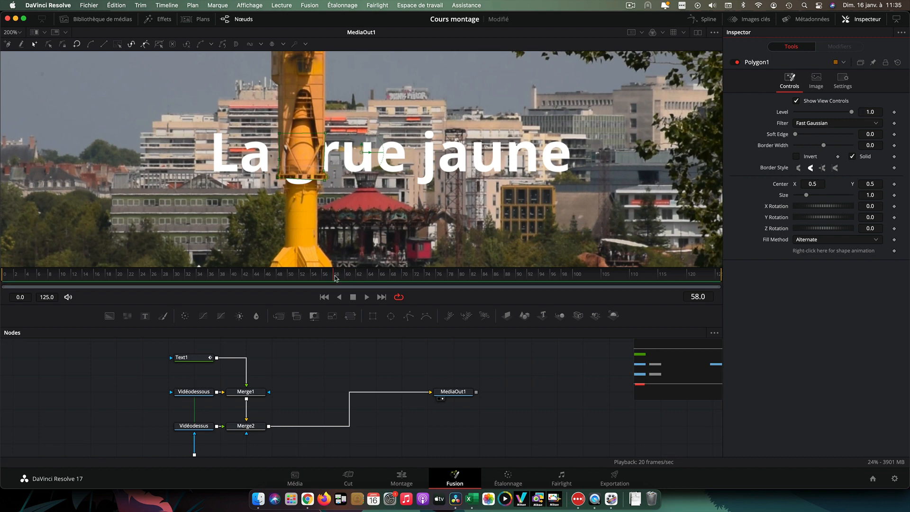
left_click_drag(335, 278, 293, 279)
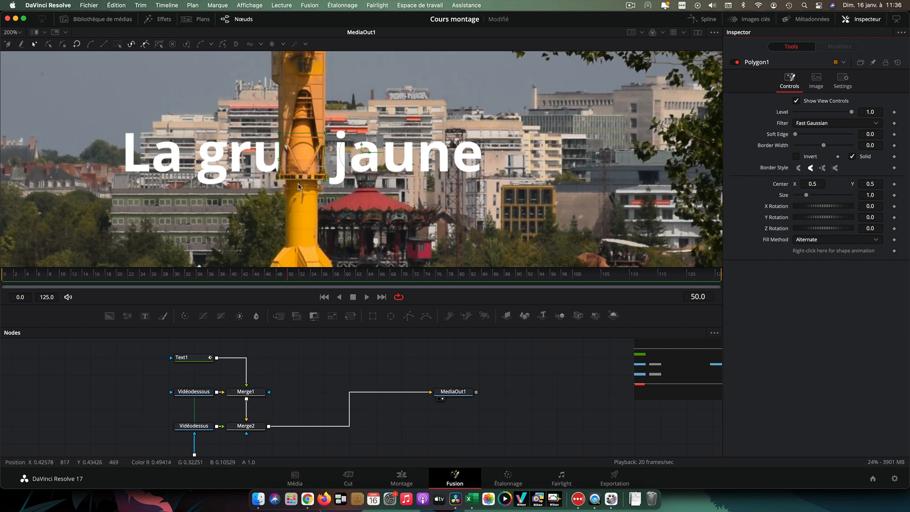
Edit the lower edge of the crane mask with Insert and Modify at frame 50, and replay the animation from the start.
left_click(35, 45)
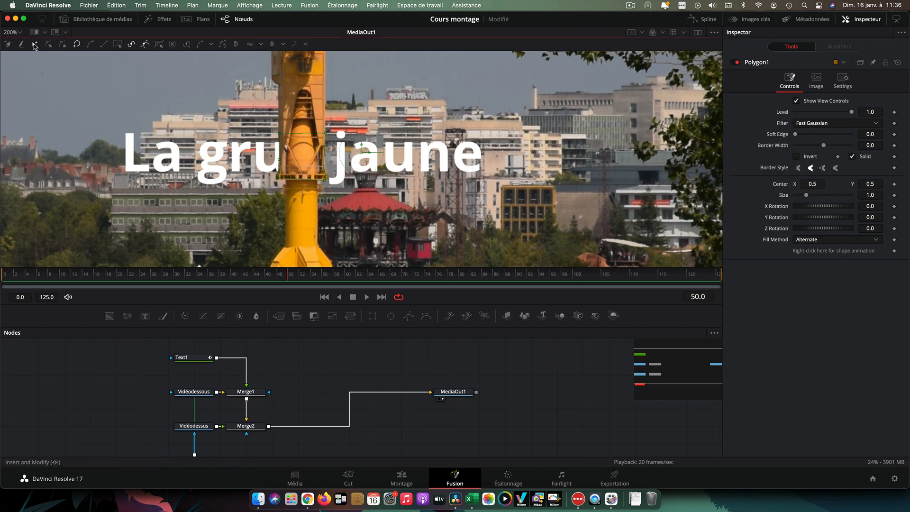
left_click(287, 182)
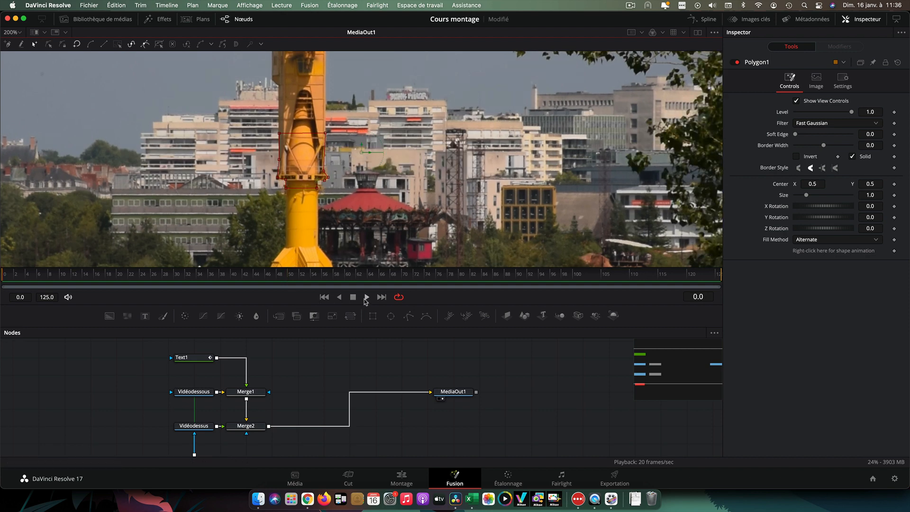
left_click(367, 298)
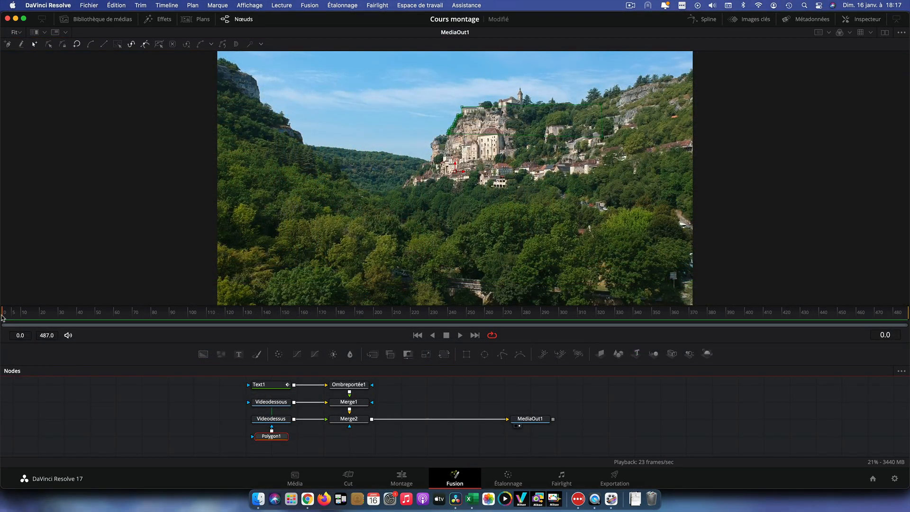
Scrub through the Rocamadour composition to examine how the mask follows the cliff while the title moves.
left_click_drag(2, 317, 131, 321)
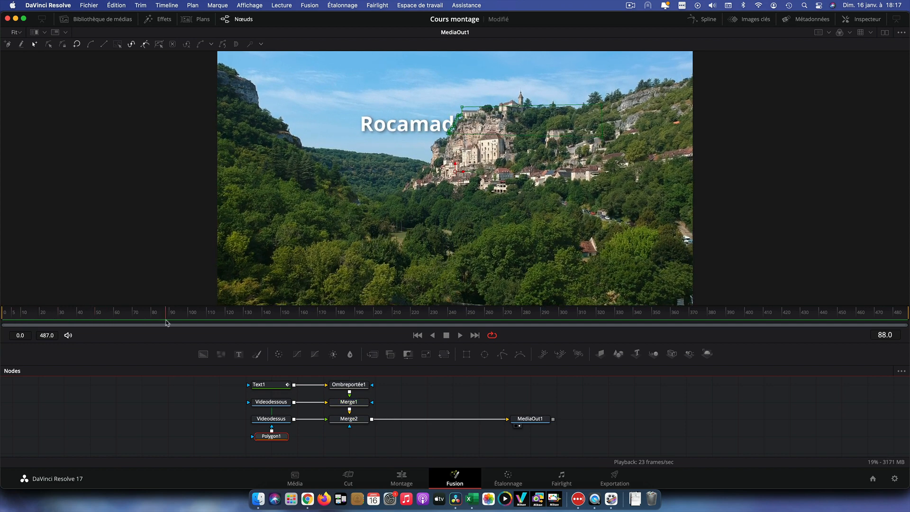
left_click_drag(213, 322, 301, 316)
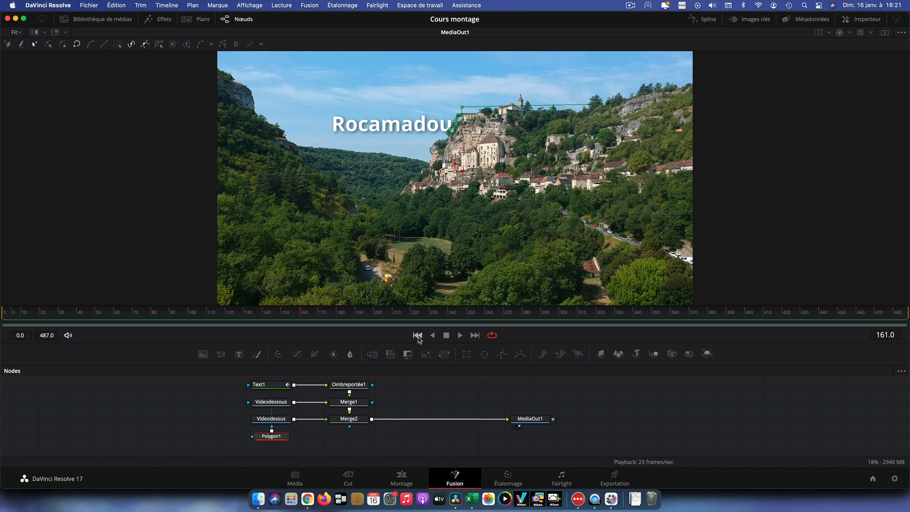
Show the settings of Polygon1 and set a shape animation keyframe at frame 0.
left_click(418, 335)
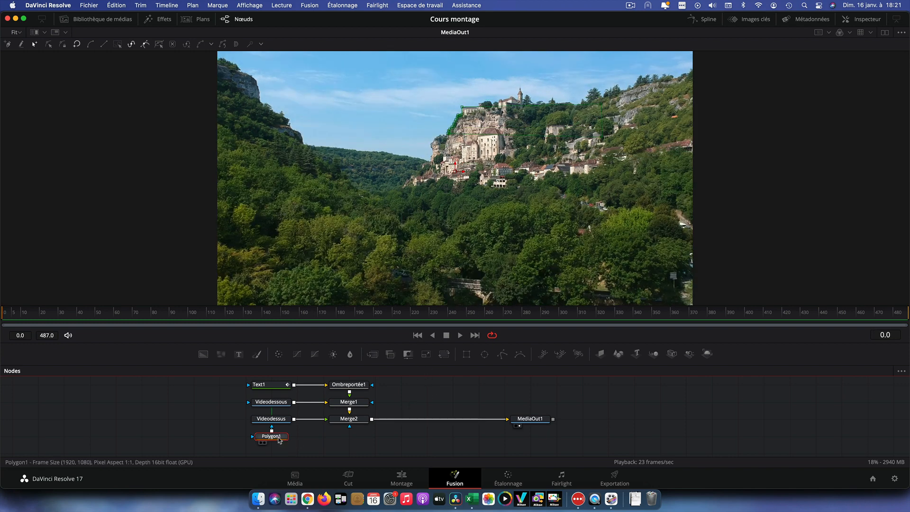
left_click(868, 19)
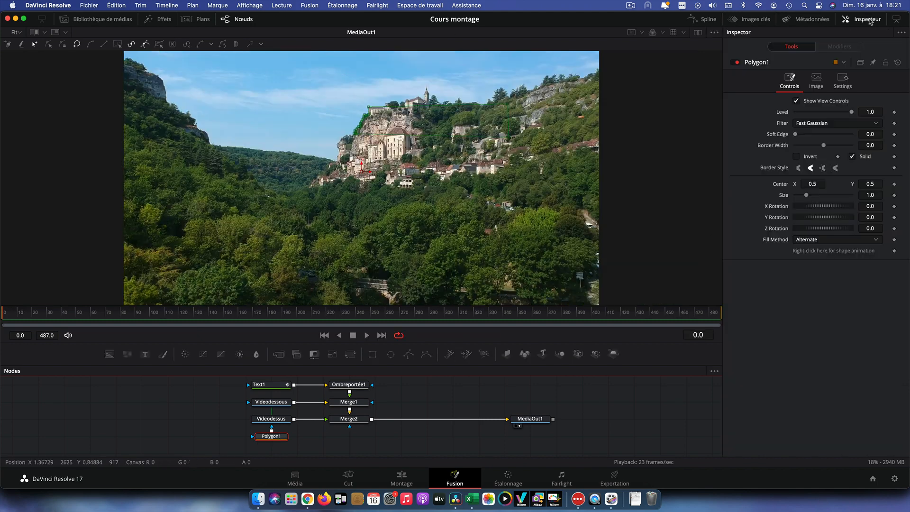
left_click(895, 250)
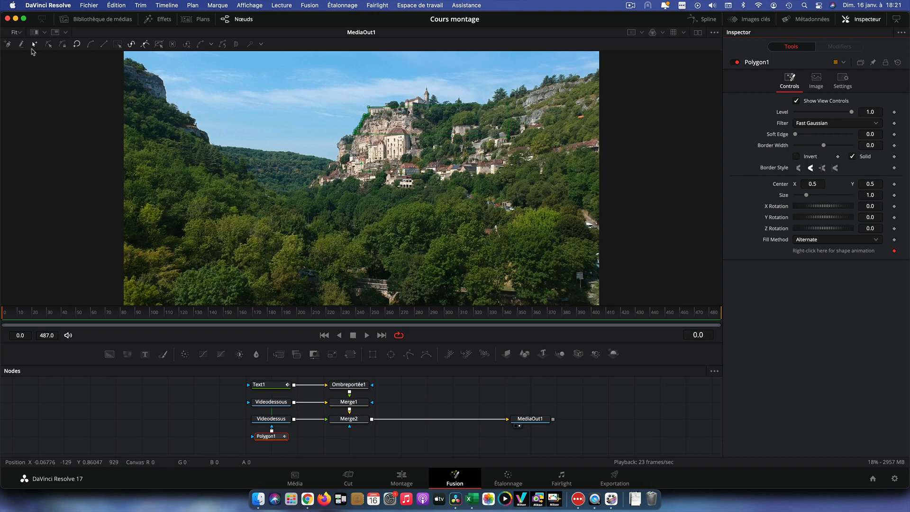
At frame 77, move all points of the polygon mask down together to realign it with the cliff's edge, and scrub back to check.
left_click(19, 33)
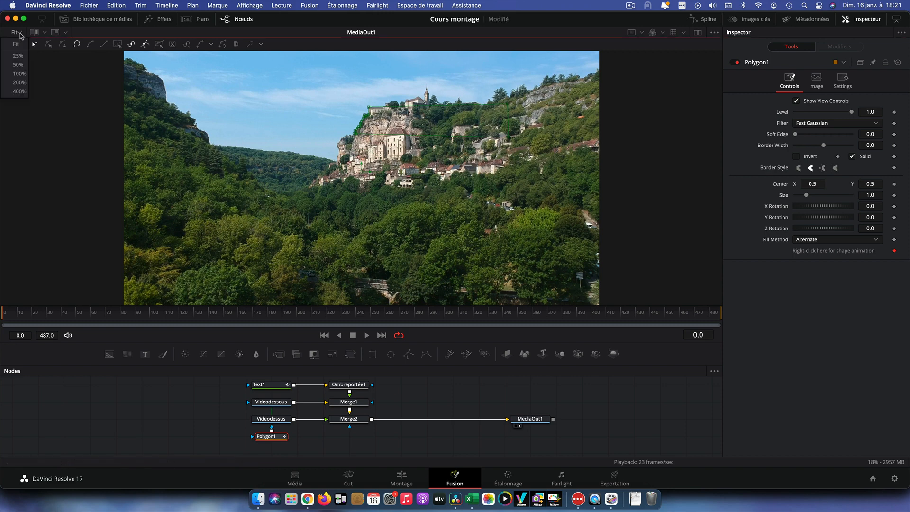
left_click(19, 91)
scroll(299, 145, "up", 5)
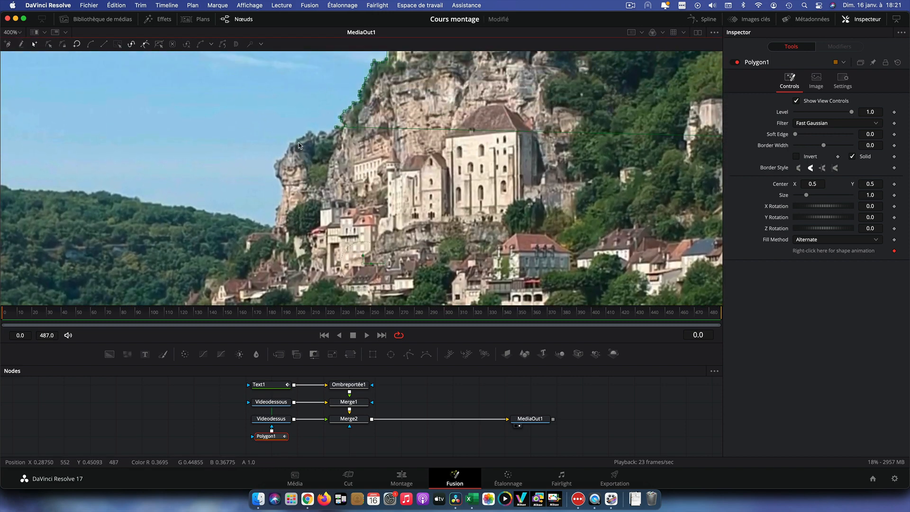
scroll(300, 146, "up", 5)
scroll(284, 135, "right", 10)
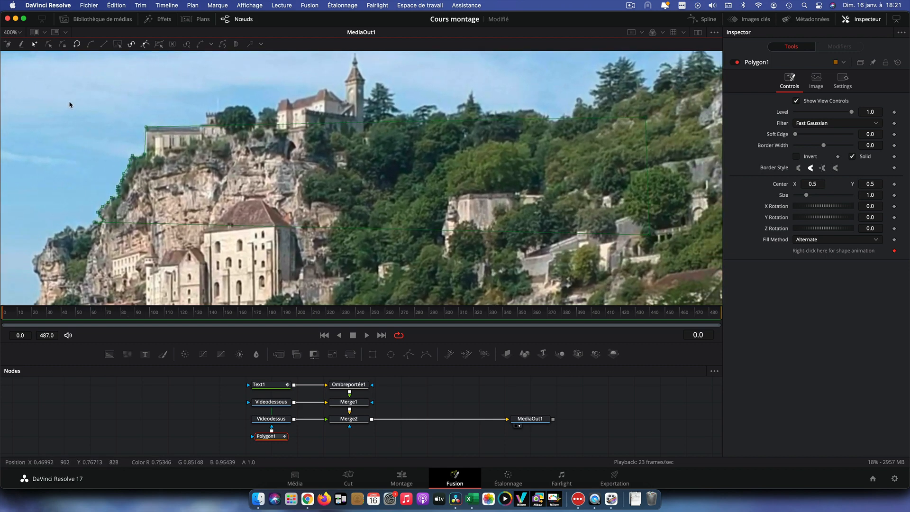
left_click_drag(103, 223, 665, 247)
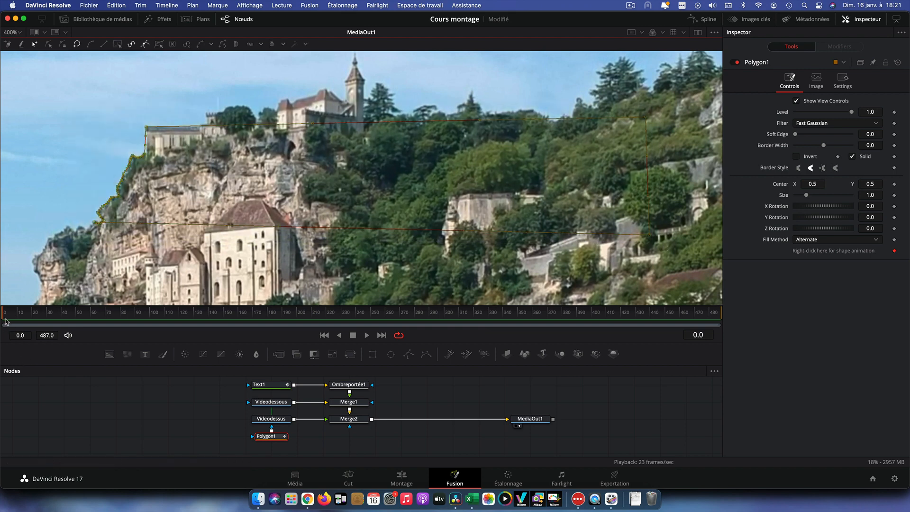
left_click_drag(3, 317, 118, 315)
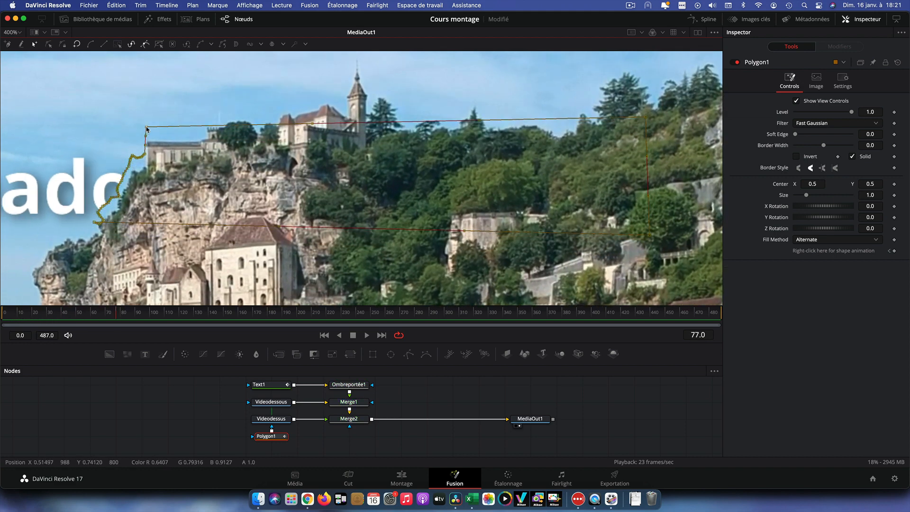
left_click_drag(146, 128, 147, 142)
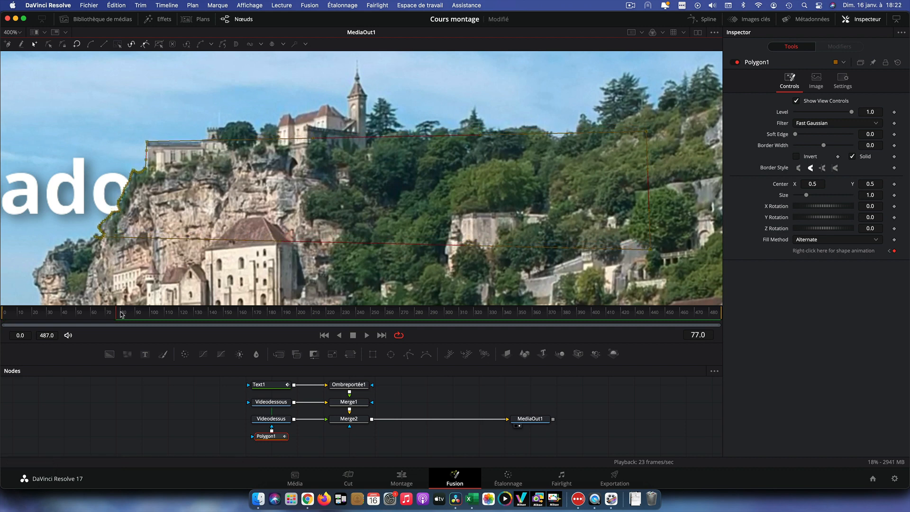
left_click_drag(117, 315, 7, 327)
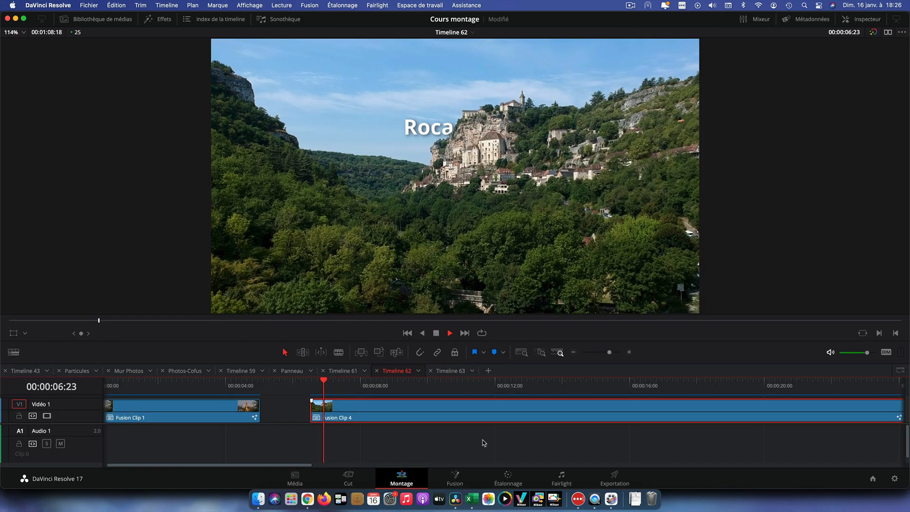